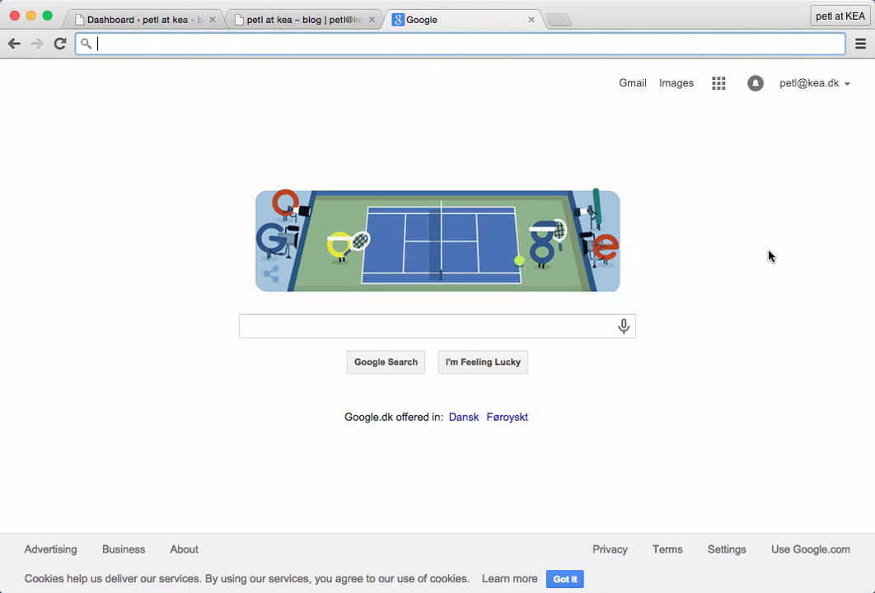
Step: Search the web for google analytics, open the Google Analytics site, sign in and start signing up for a new account
type("go")
key("Down")
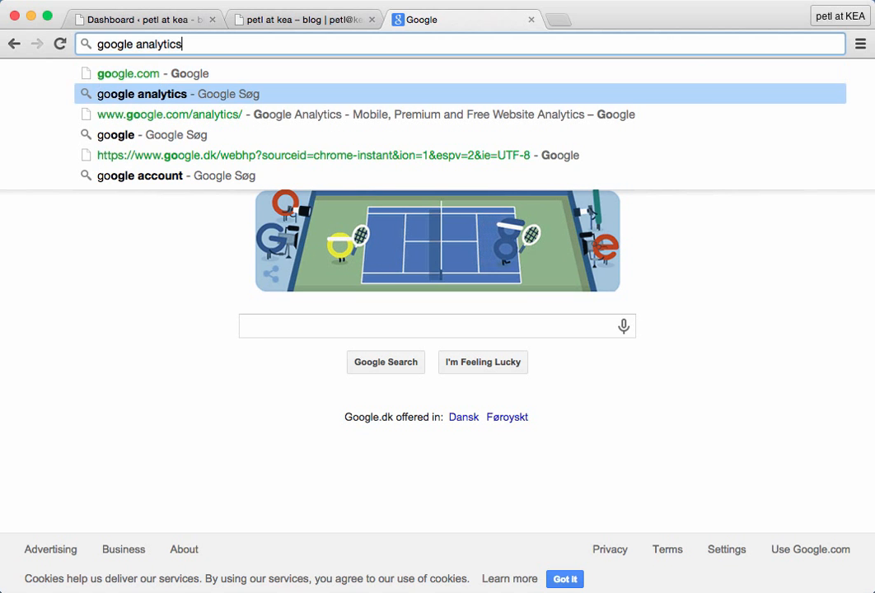
key("Return")
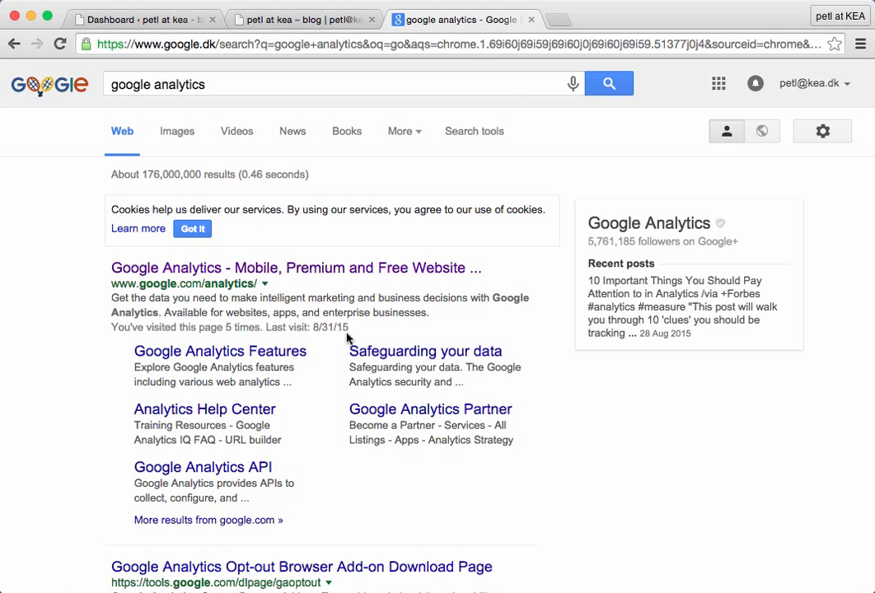
left_click(258, 272)
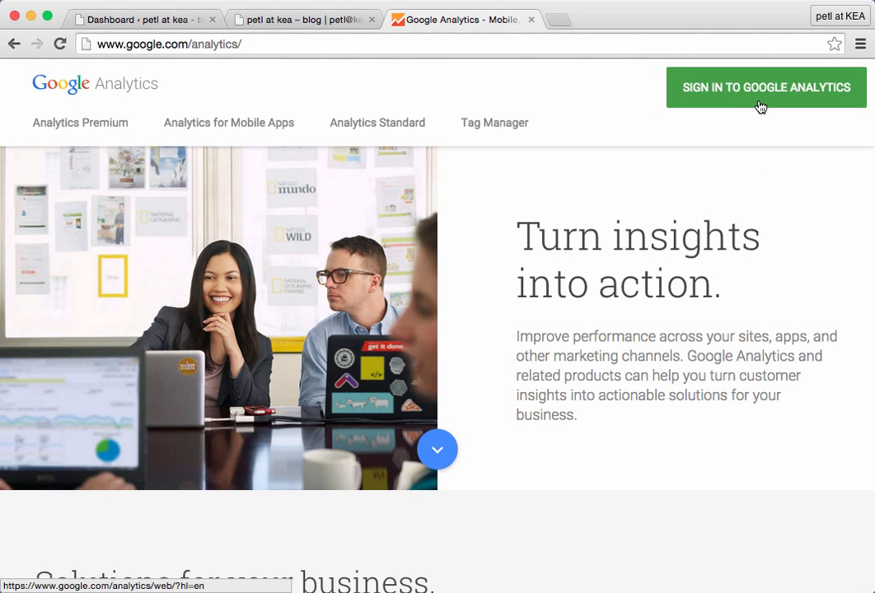
left_click(760, 107)
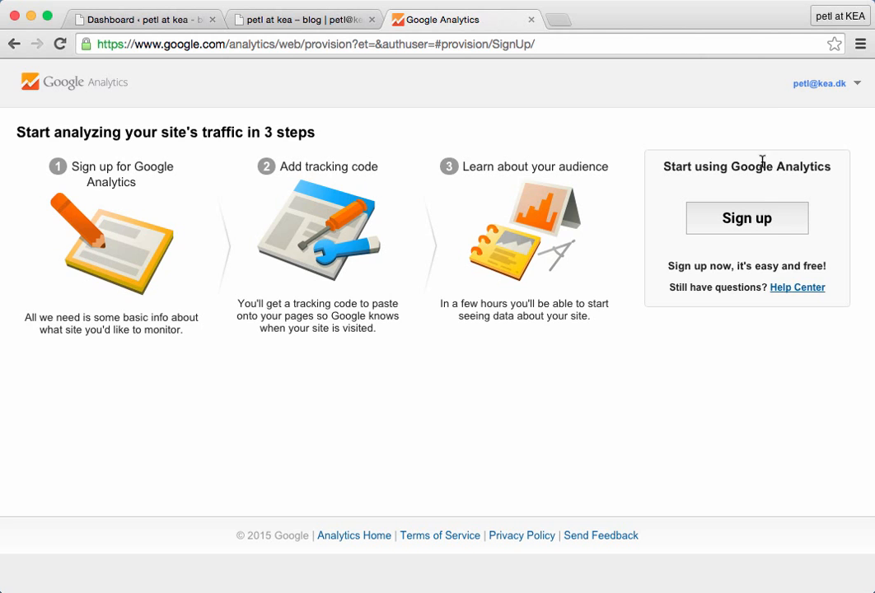
left_click(780, 225)
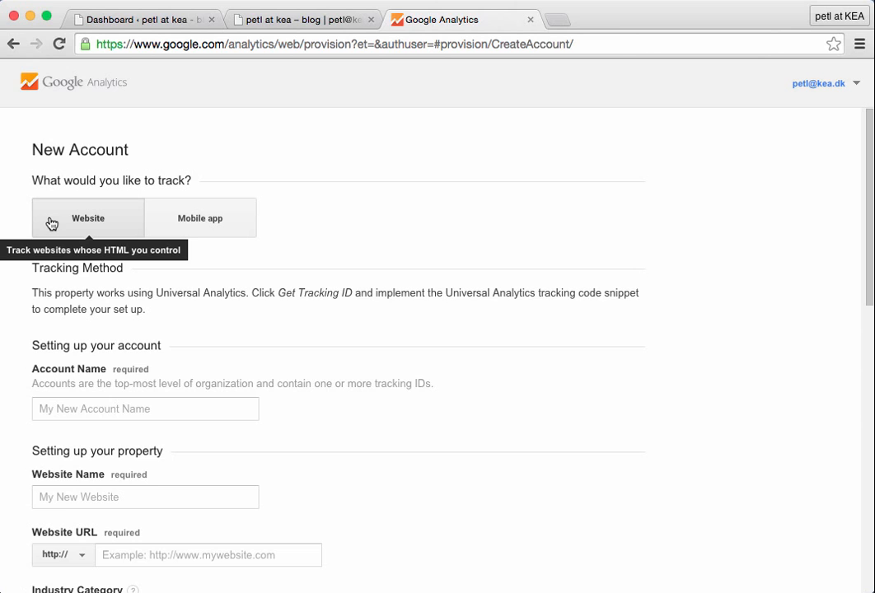
Step: Fill in the new account's name with the owner's KEA handle and set the website name to "My KEA portfolio"
left_click(54, 406)
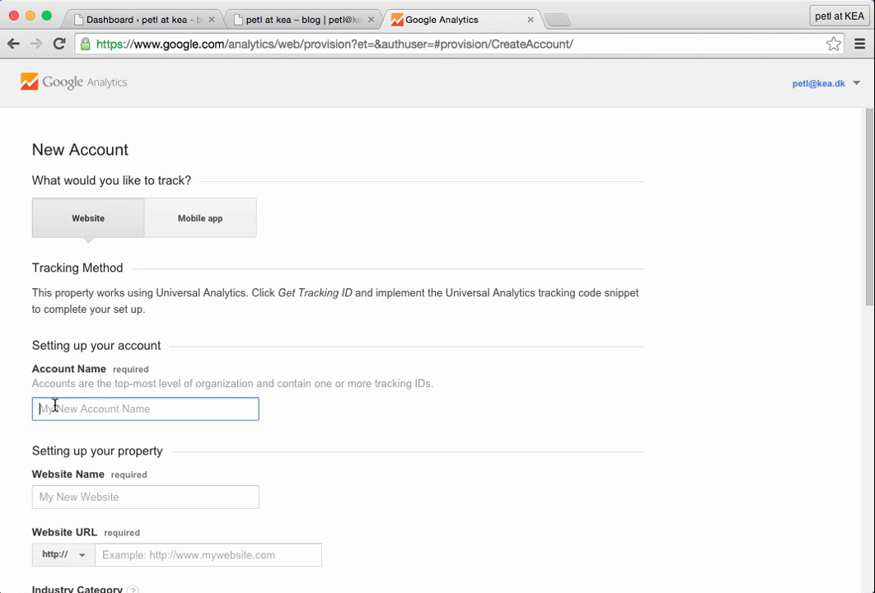
type("petl a")
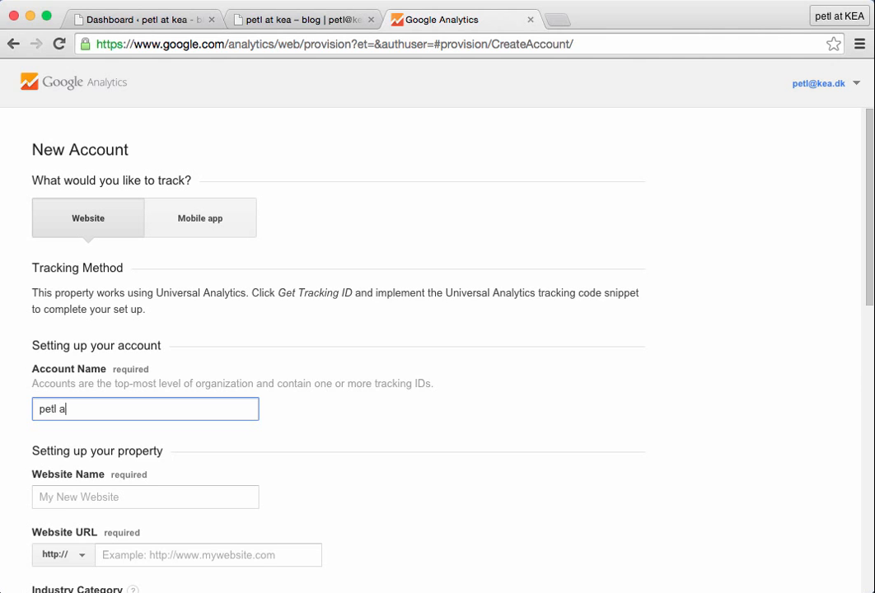
type("t KEA")
left_click(86, 496)
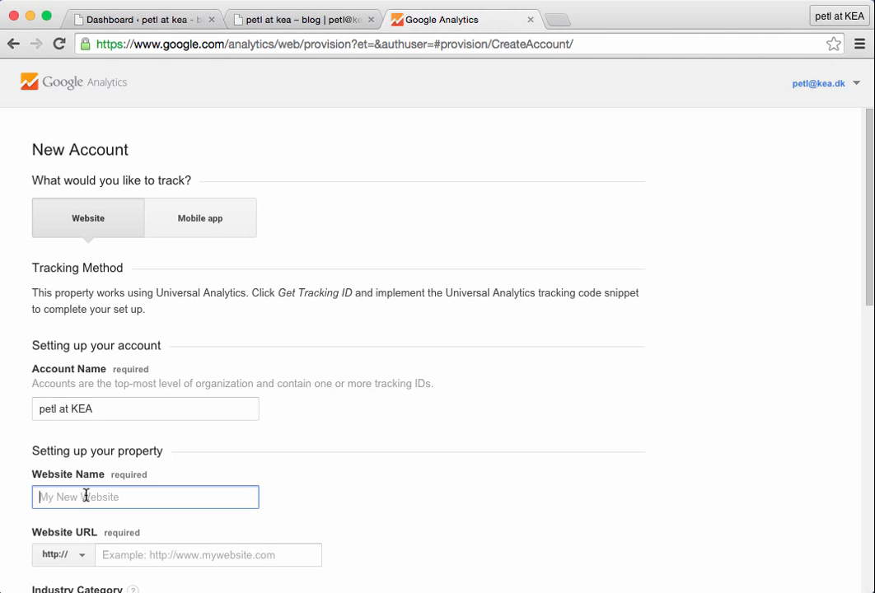
type("My ")
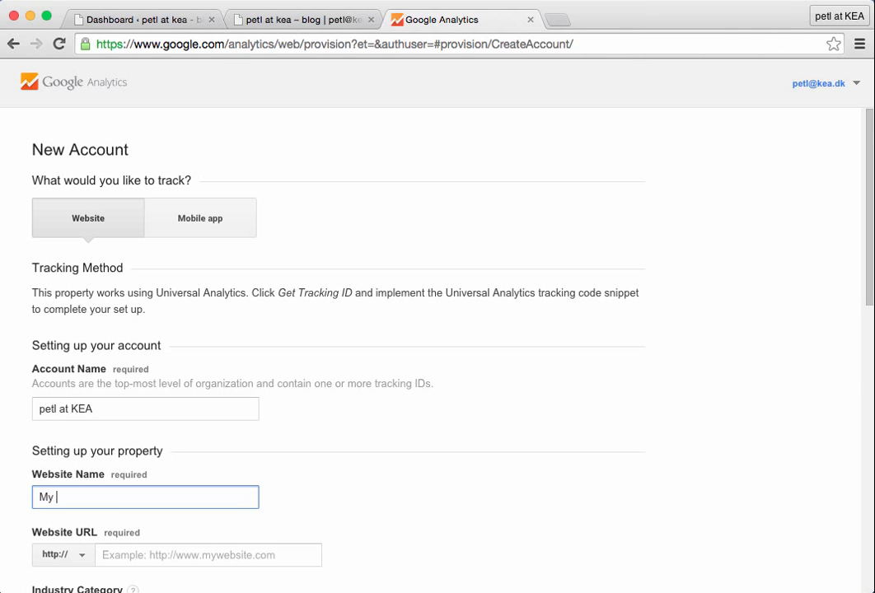
type("KEA portfolio")
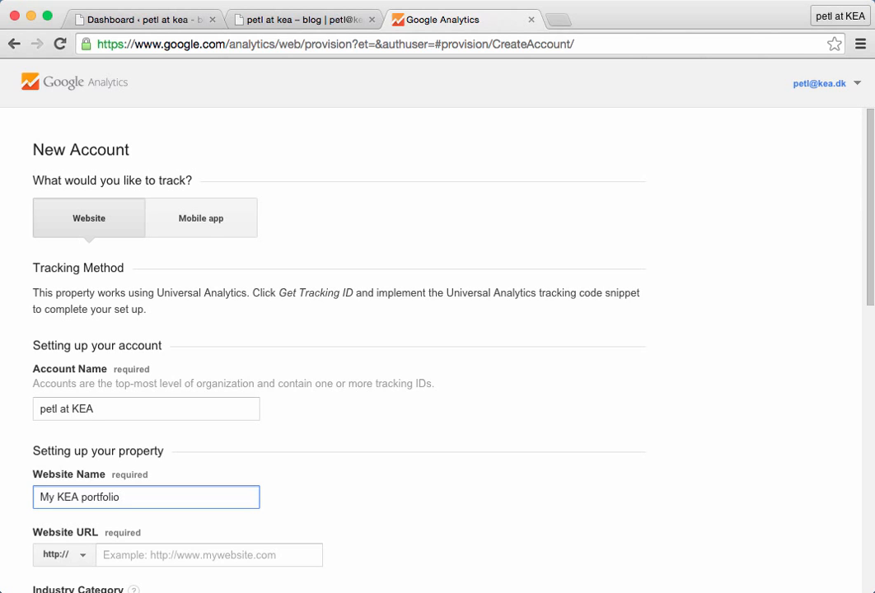
Step: Copy the blog's address from its open page and paste it as the website URL in the Google Analytics account form
key("Tab")
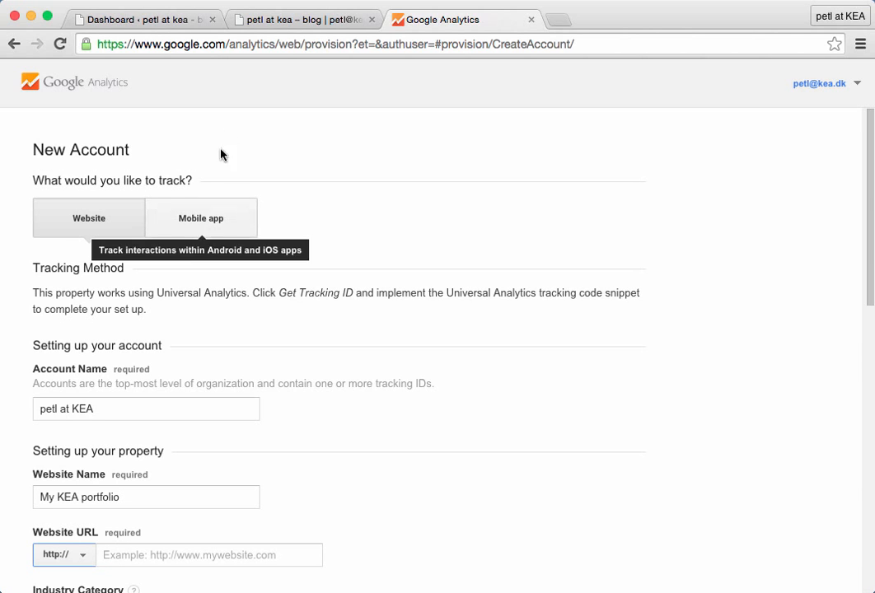
left_click(276, 21)
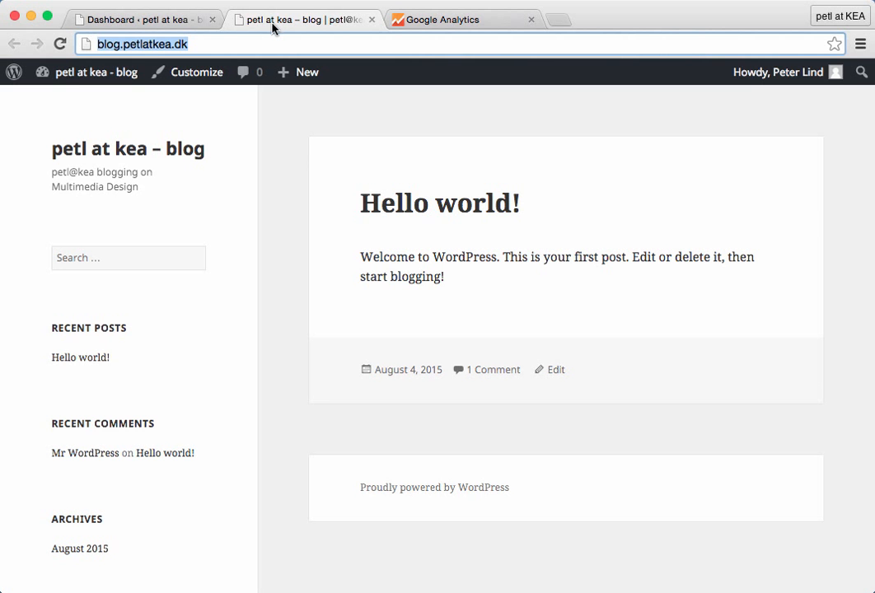
left_click_drag(240, 46, 44, 49)
key("super+c")
left_click(434, 21)
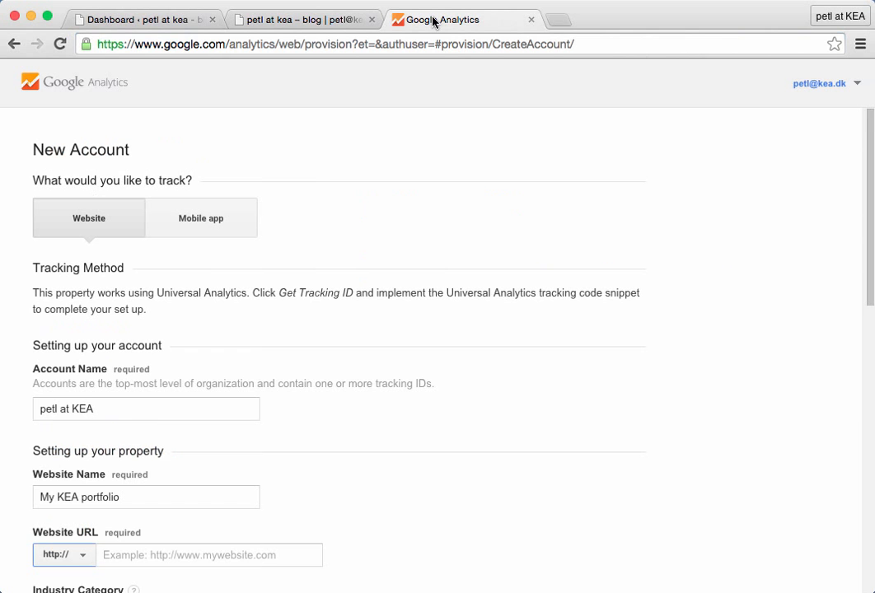
left_click(179, 557)
key("super+v")
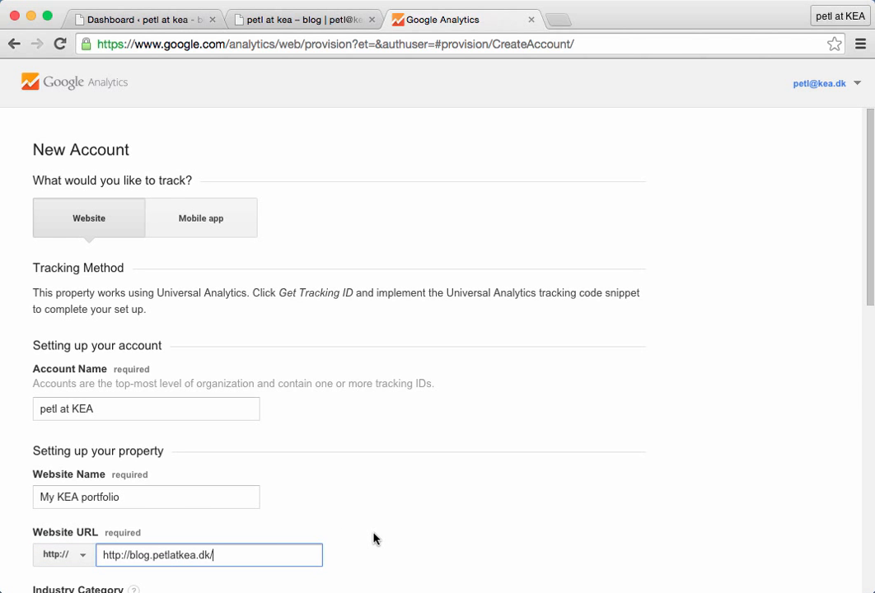
Step: Set the property's industry category to Jobs and Education
scroll(374, 539, "down", 5)
scroll(373, 539, "down", 1)
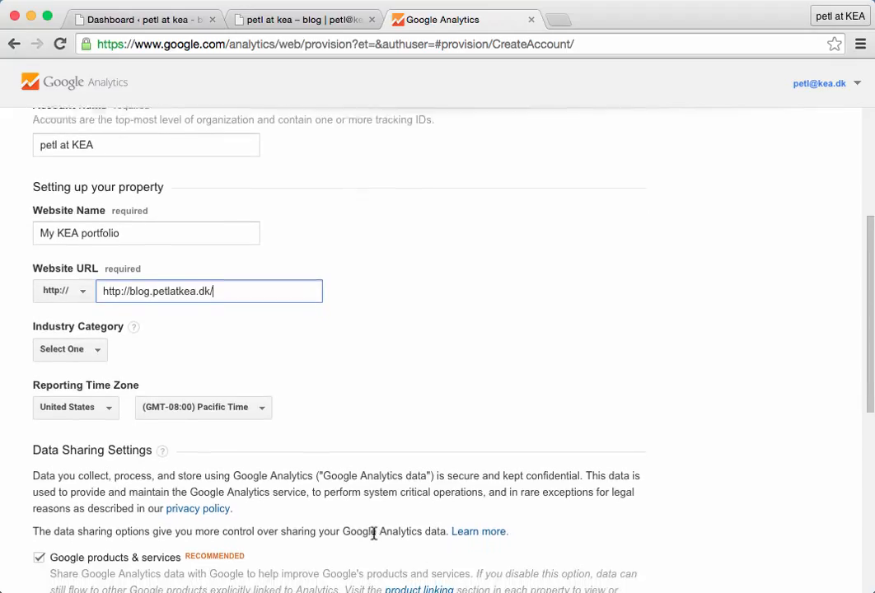
left_click(97, 352)
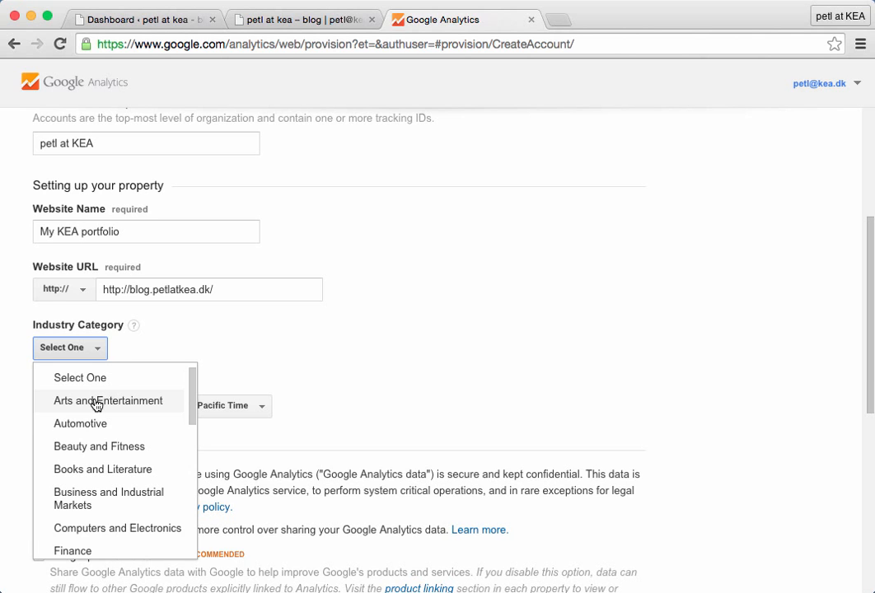
scroll(98, 529, "down", 5)
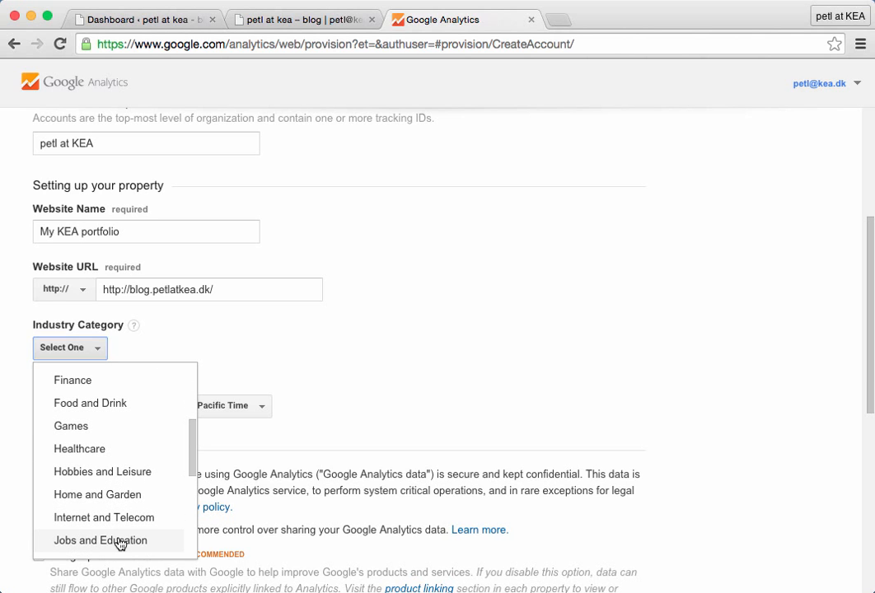
left_click(119, 544)
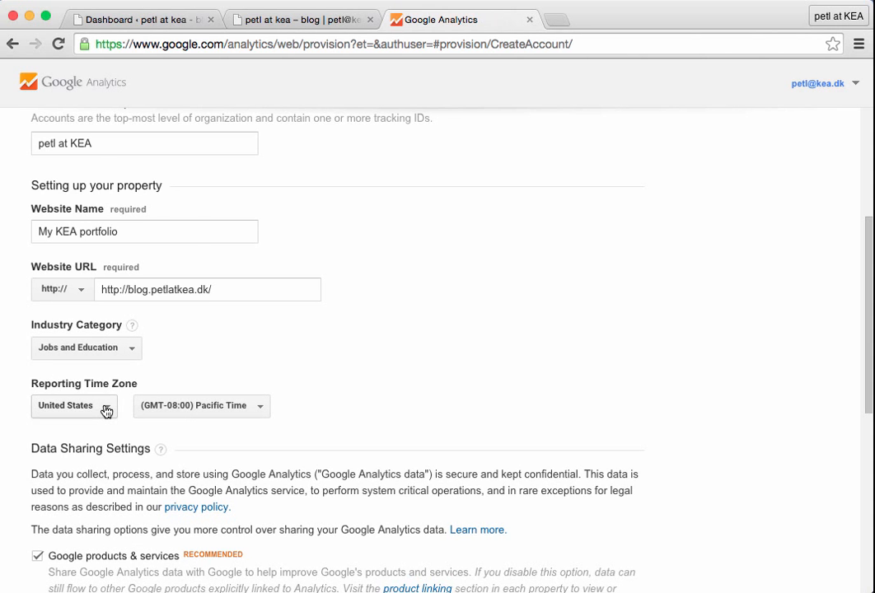
Step: Set the reporting time zone country to Denmark
left_click(107, 411)
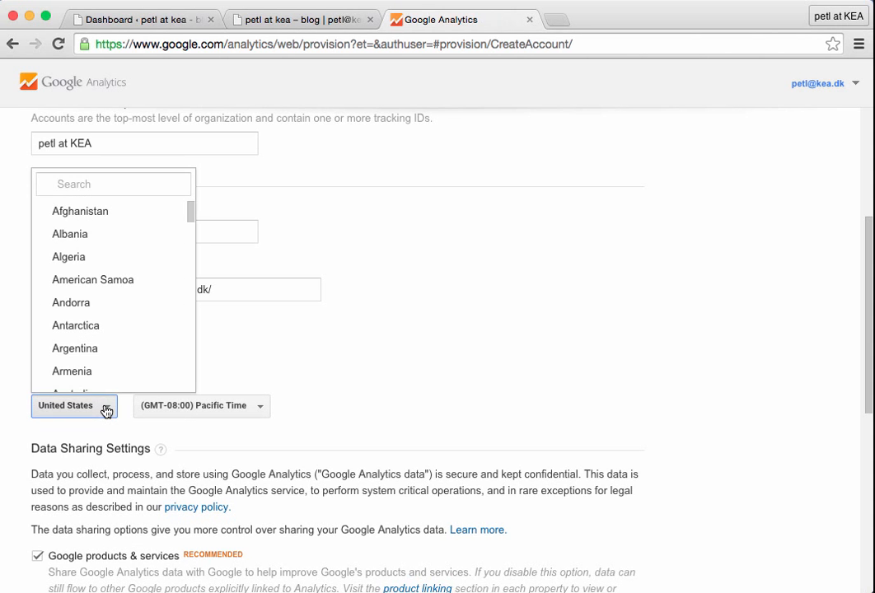
left_click(112, 177)
type("de")
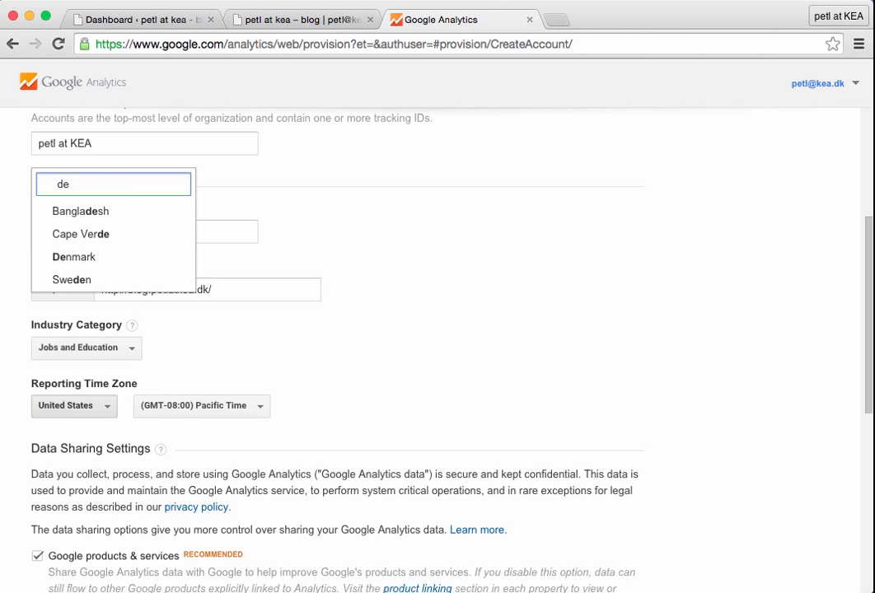
left_click(82, 257)
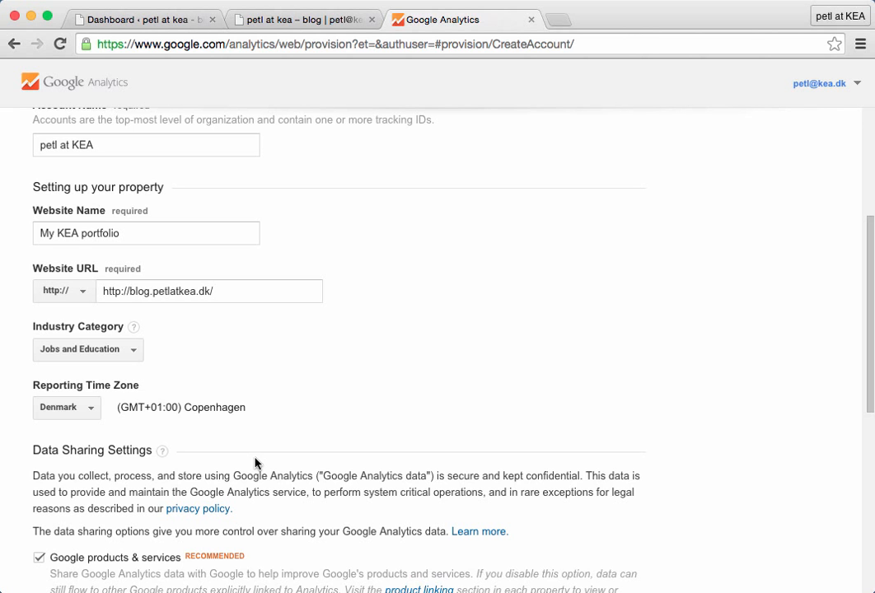
Step: Leave all the data sharing options enabled and submit the account form to request the tracking ID
scroll(255, 463, "down", 6)
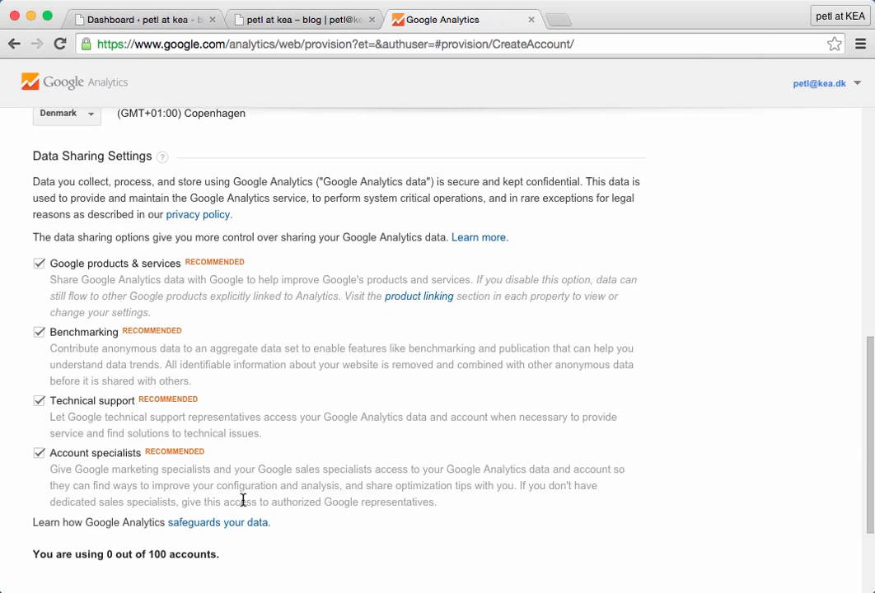
scroll(243, 501, "down", 3)
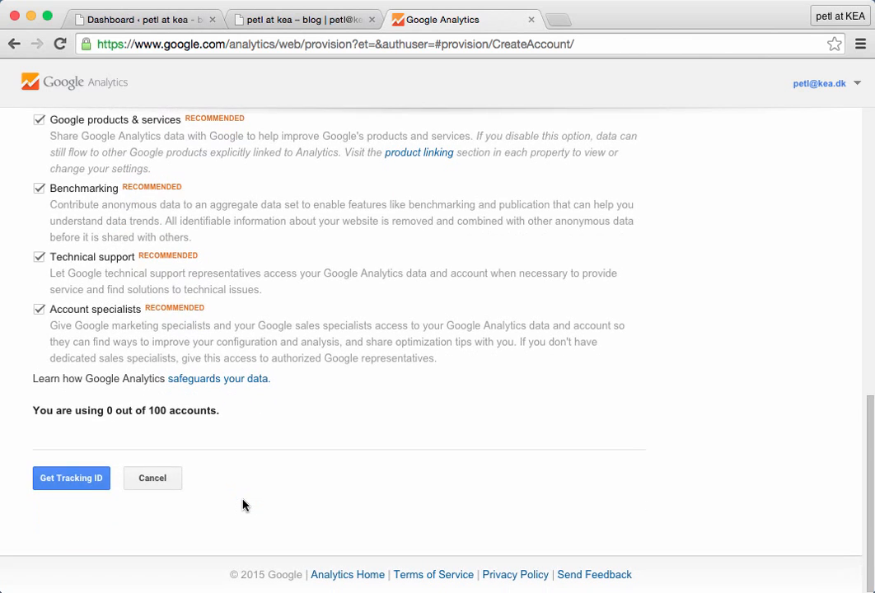
left_click(64, 487)
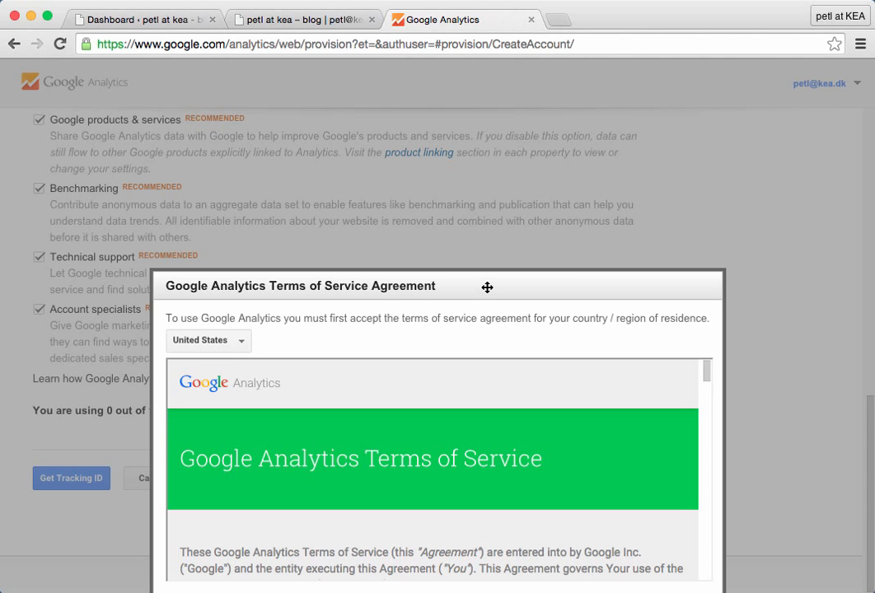
Step: Choose Denmark as the country for the Terms of Service Agreement and accept the terms
left_click_drag(487, 287, 477, 162)
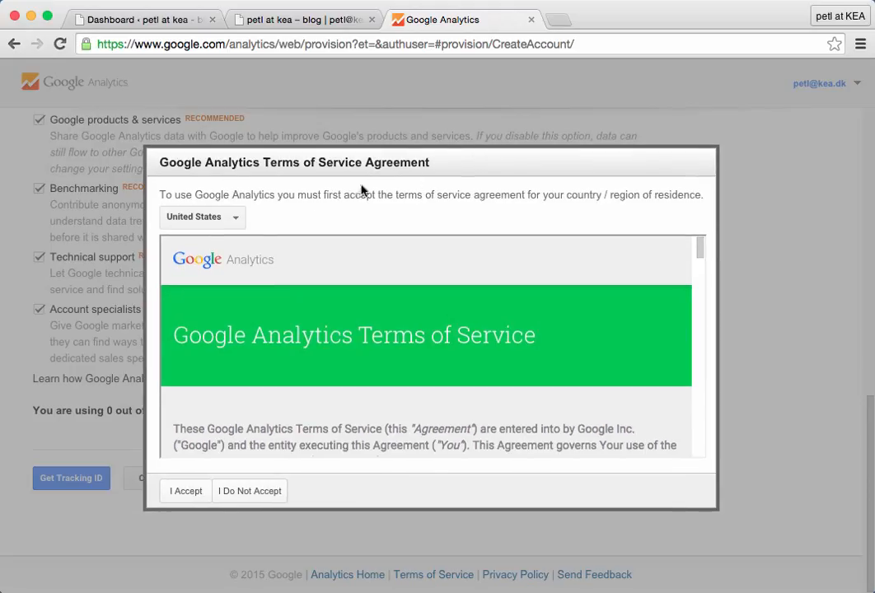
left_click(236, 222)
left_click(232, 248)
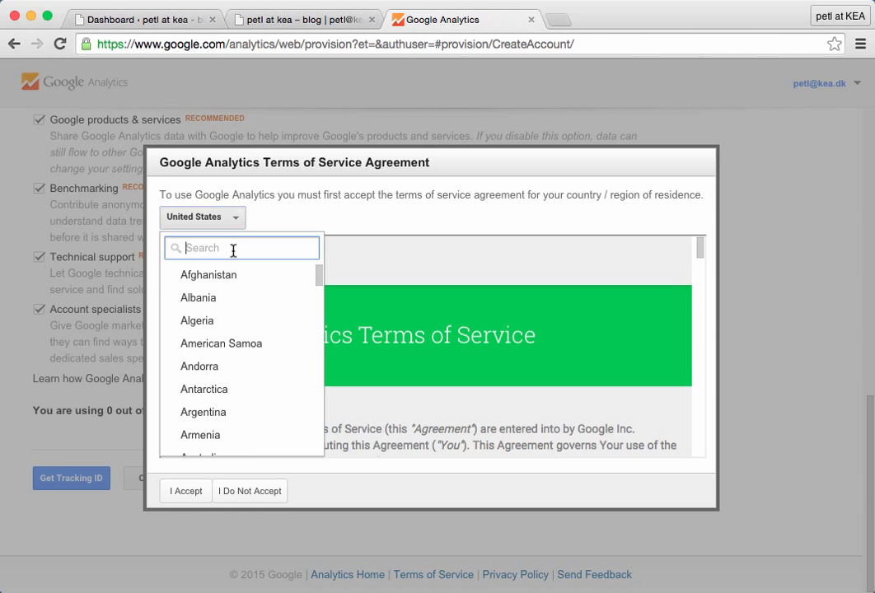
type("den")
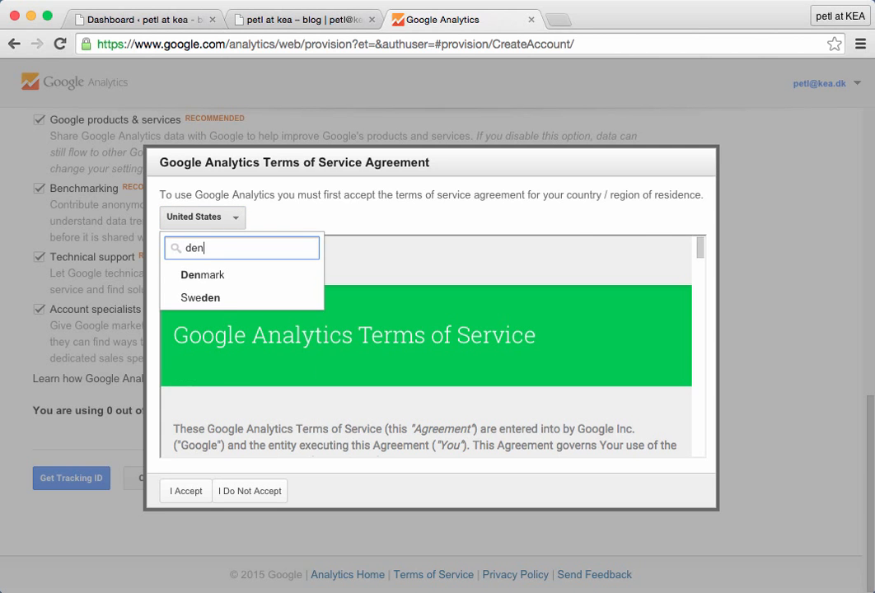
left_click(218, 275)
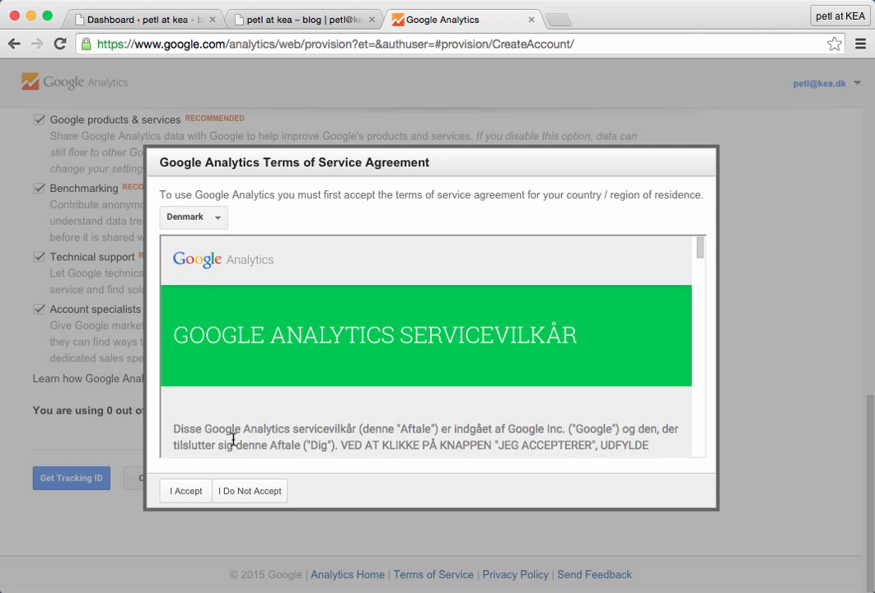
left_click(186, 493)
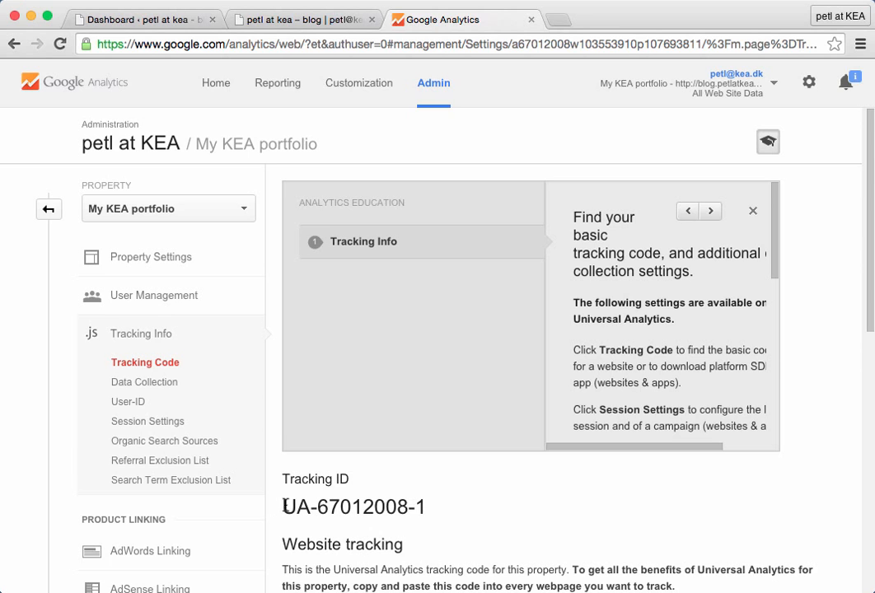
Step: Copy the property's tracking ID and switch to the WordPress dashboard of the blog
left_click_drag(284, 506, 427, 509)
key("super+c")
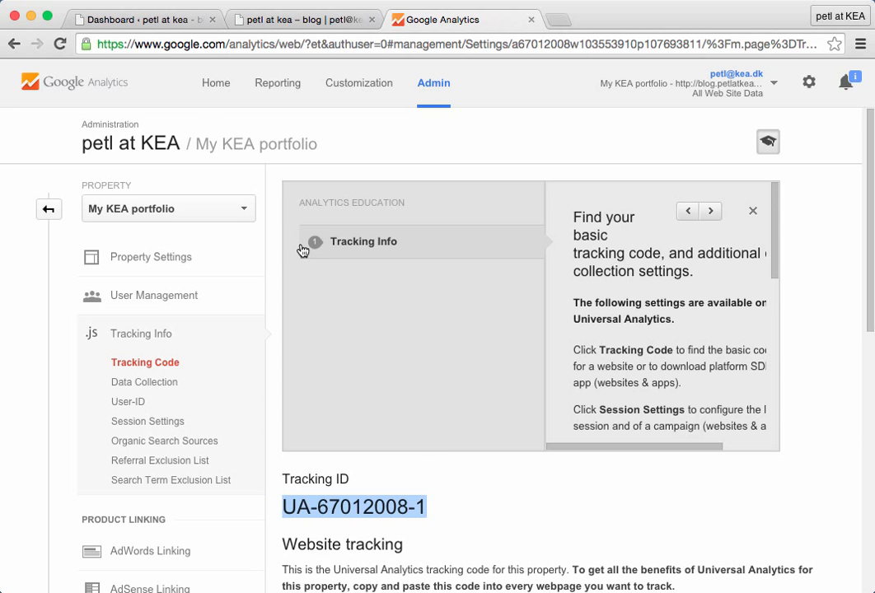
left_click(142, 25)
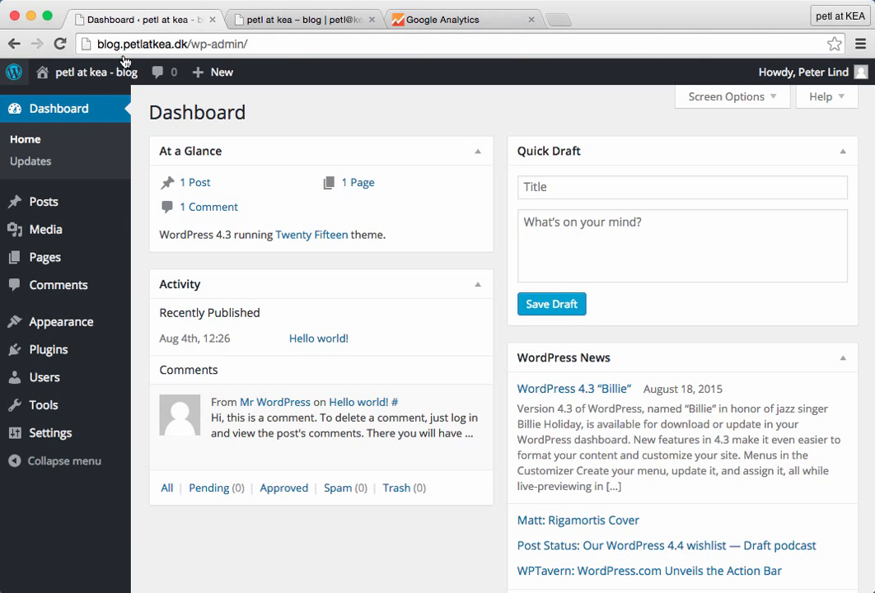
Step: Search the plugin directory for "google analytics", then install and activate the plugin named Google Analytics that enables analytics on all pages
mouse_move(58, 351)
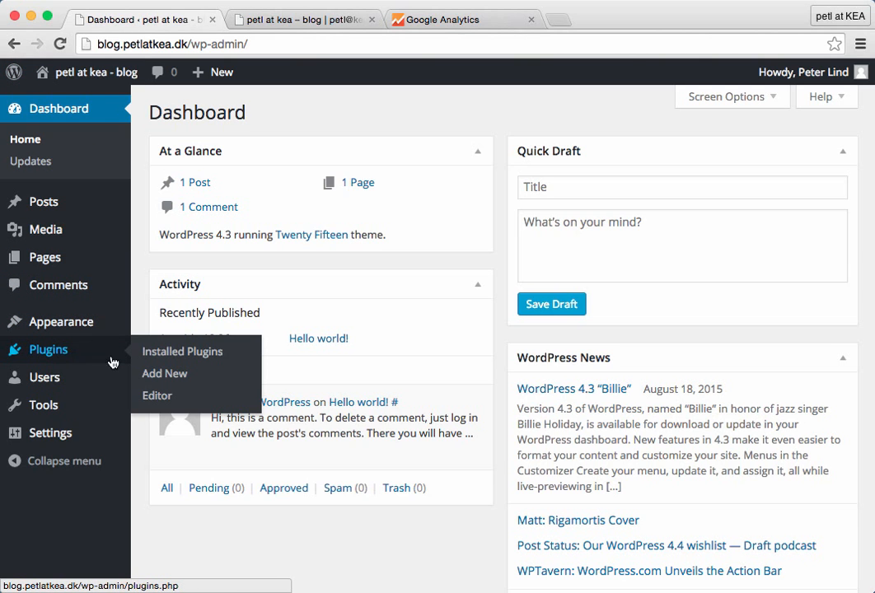
left_click(149, 376)
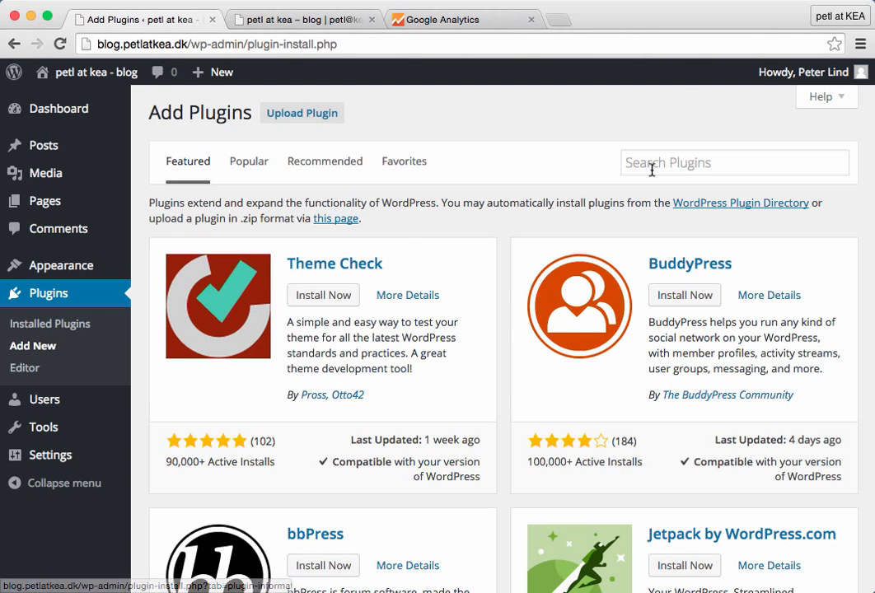
left_click(695, 165)
type("goo")
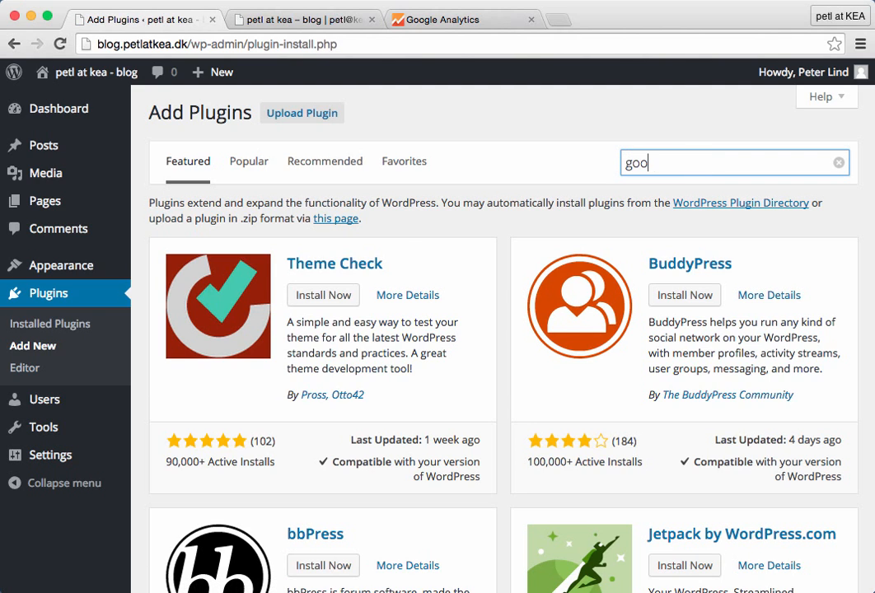
type("gle analytics")
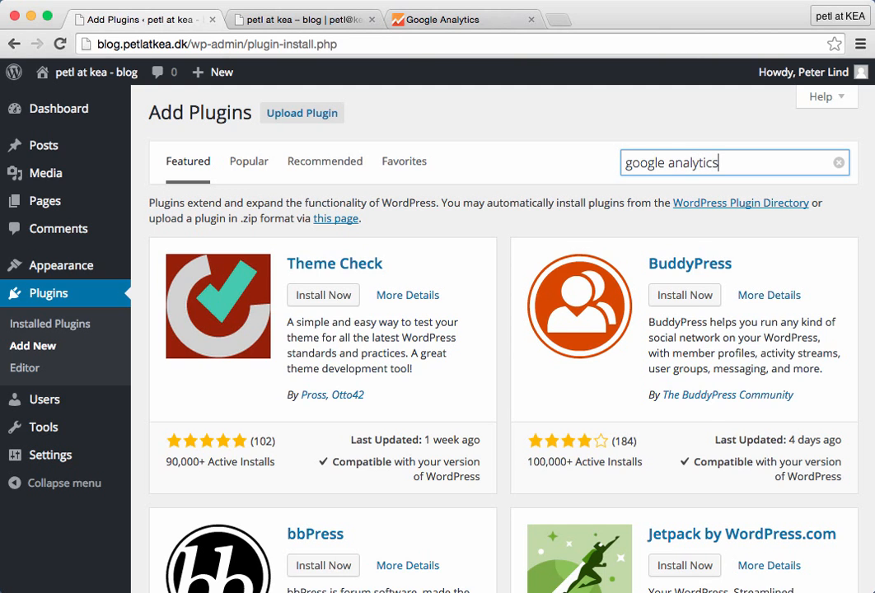
key("Return")
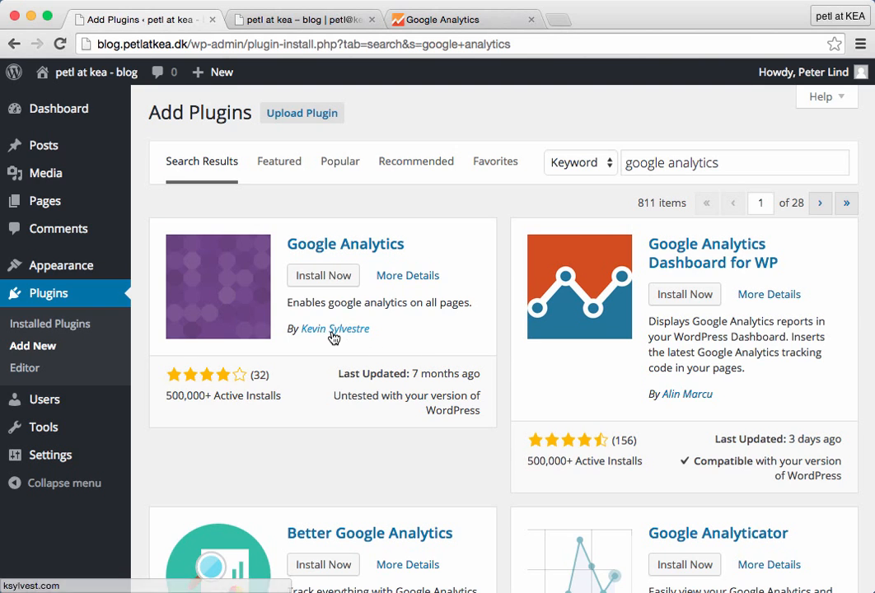
left_click(341, 283)
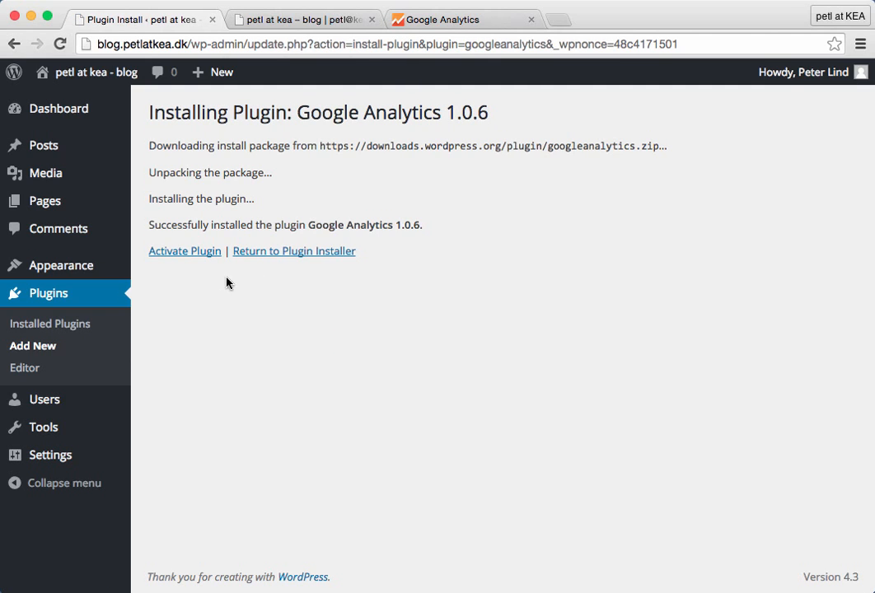
left_click(186, 256)
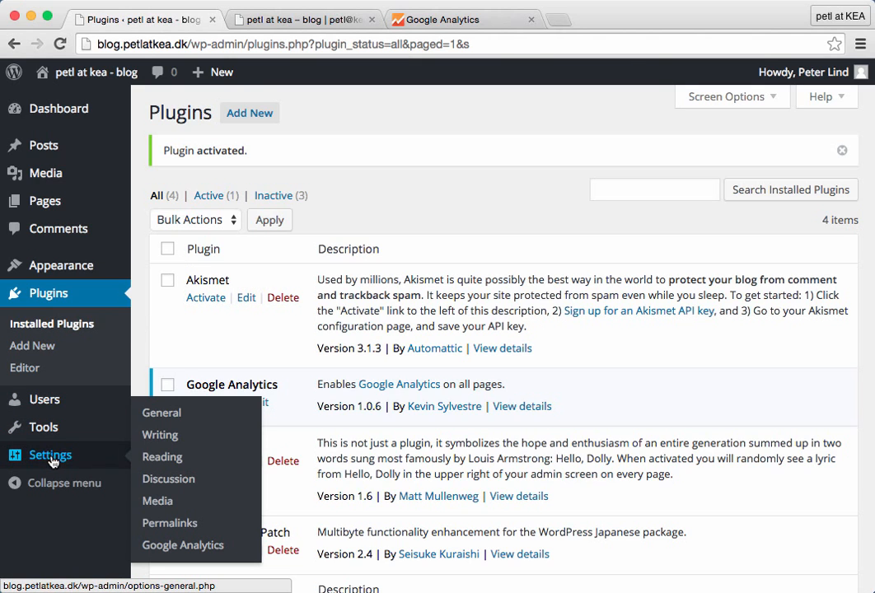
Step: Replace the placeholder Web Property ID in the Google Analytics plugin settings with the copied tracking ID and save the changes
left_click(196, 547)
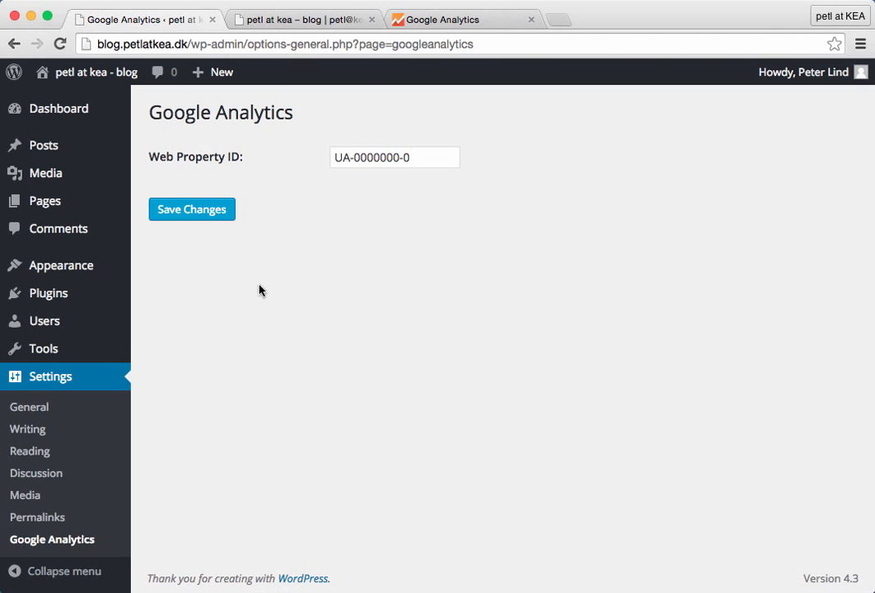
left_click_drag(418, 160, 315, 157)
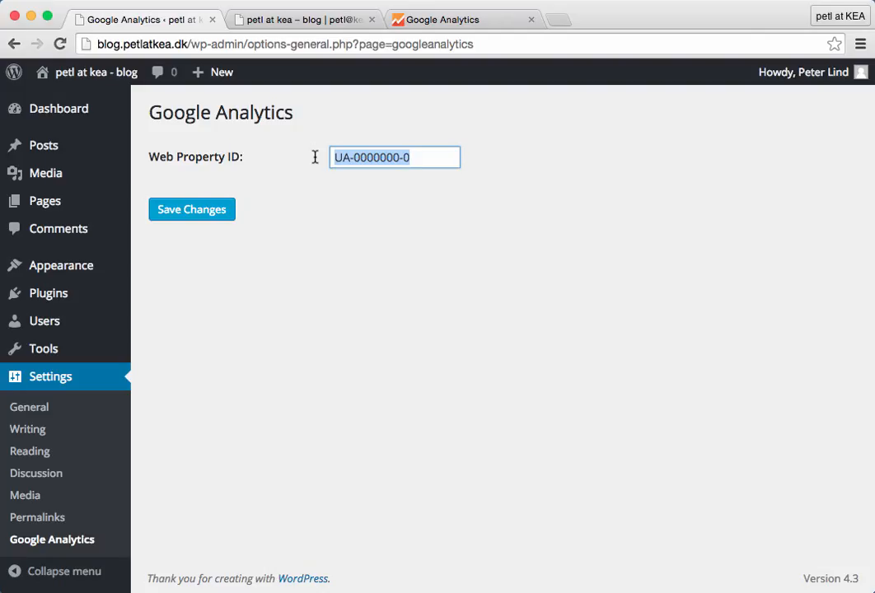
key("super+v")
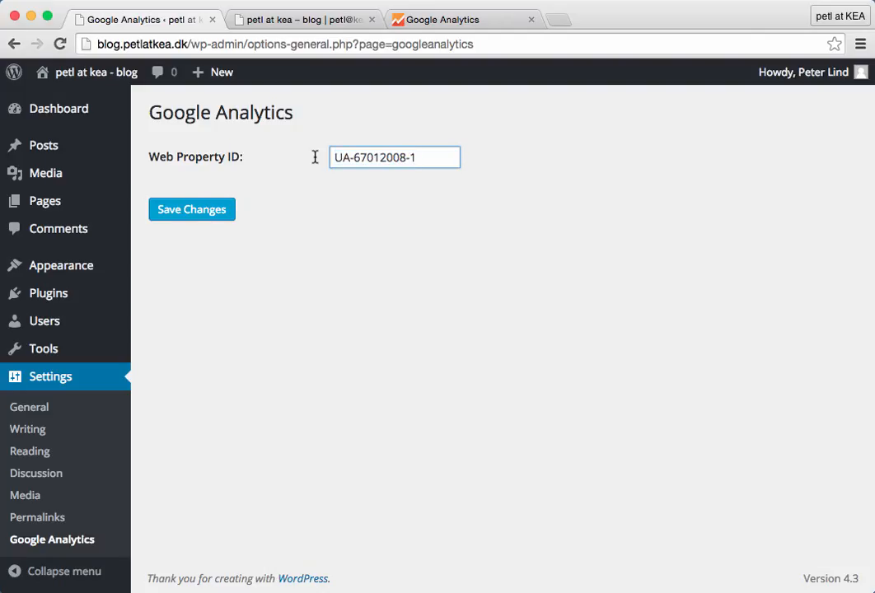
left_click(215, 213)
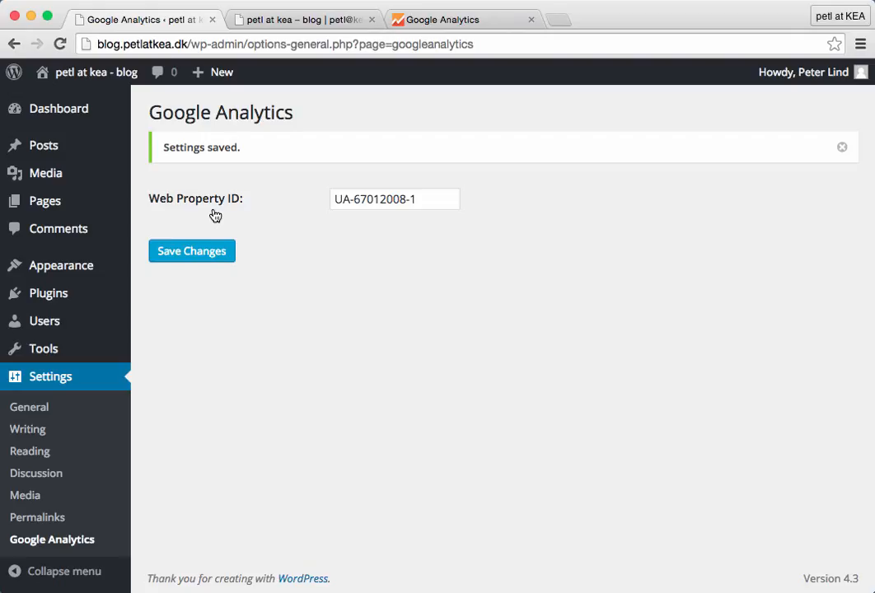
Step: Switch to Google Analytics and examine the Audience Overview report for the All Web Site Data view of My KEA portfolio
left_click(446, 22)
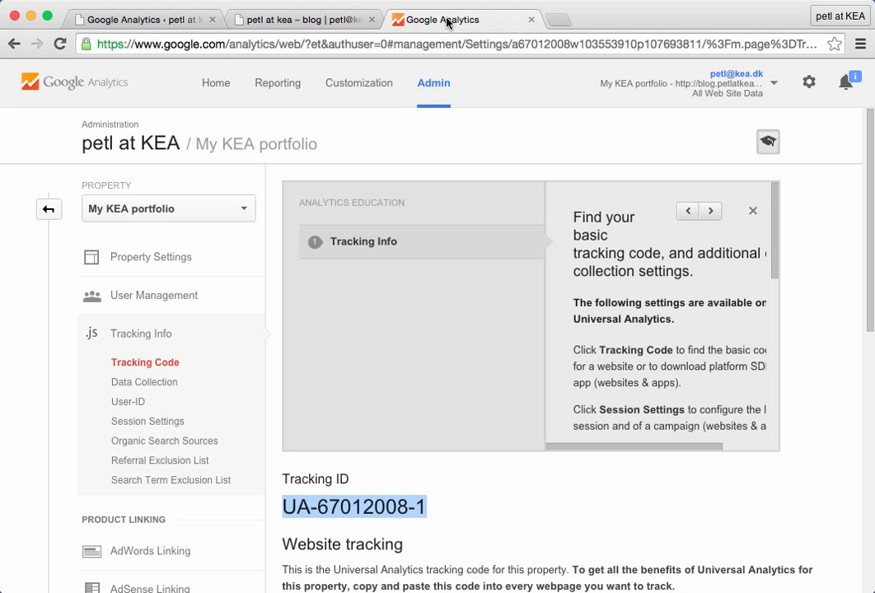
left_click(218, 86)
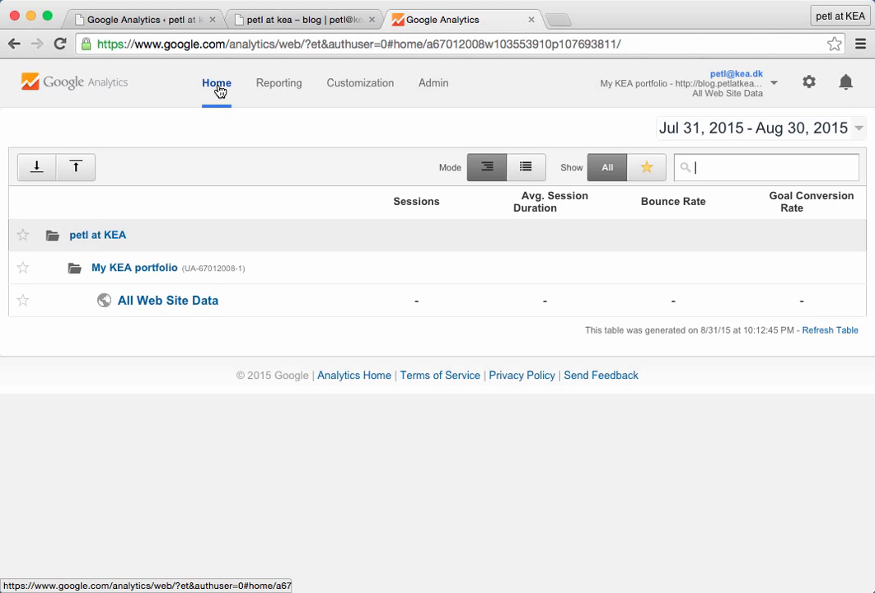
left_click(191, 301)
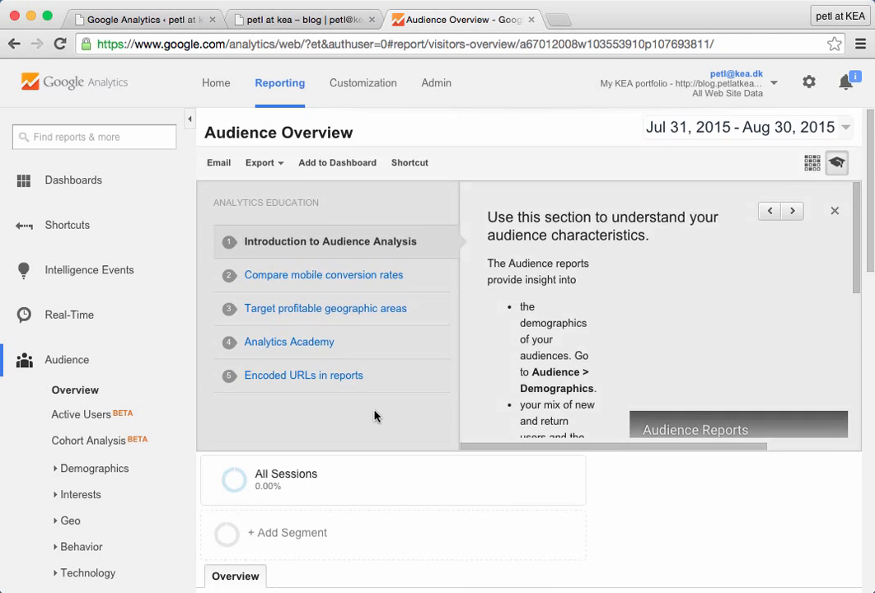
scroll(376, 416, "down", 10)
scroll(374, 416, "down", 9)
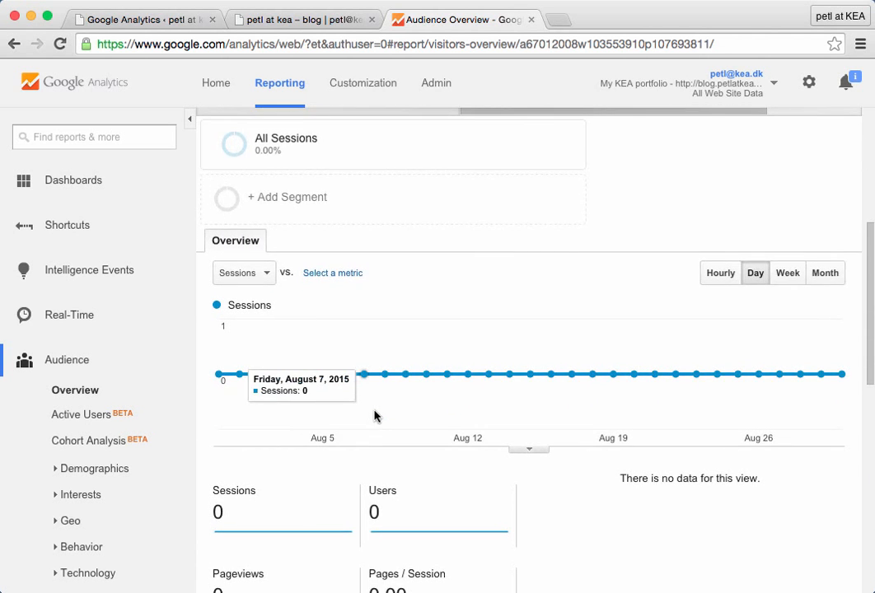
scroll(374, 416, "down", 7)
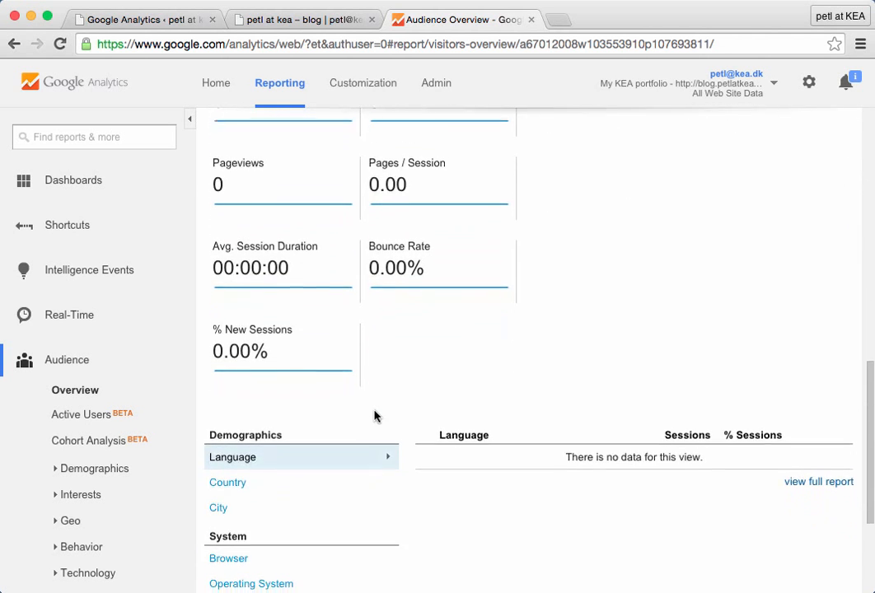